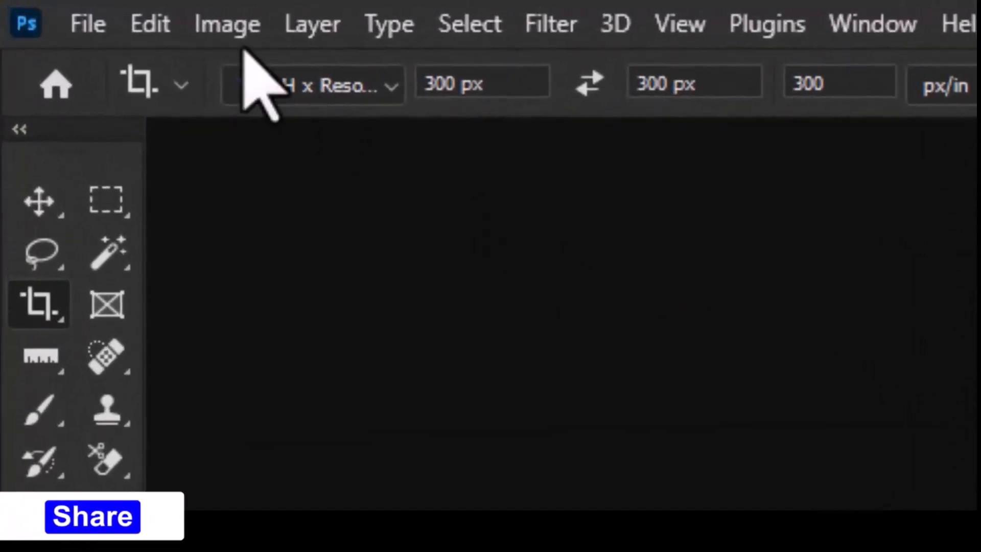
- Open the JPG portrait photo with the blue background and choose the Crop tool
left_click(95, 30)
left_click(123, 102)
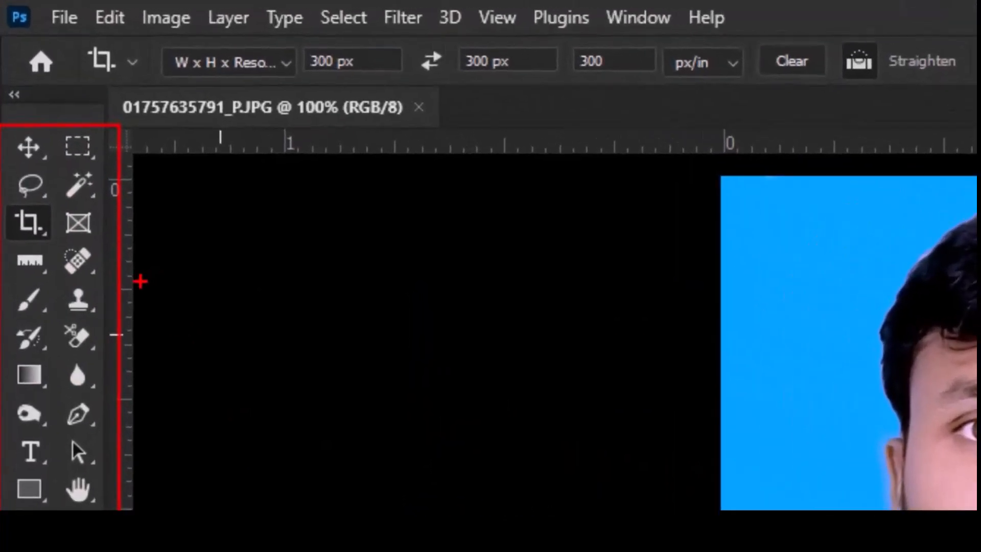
right_click(23, 180)
left_click(256, 295)
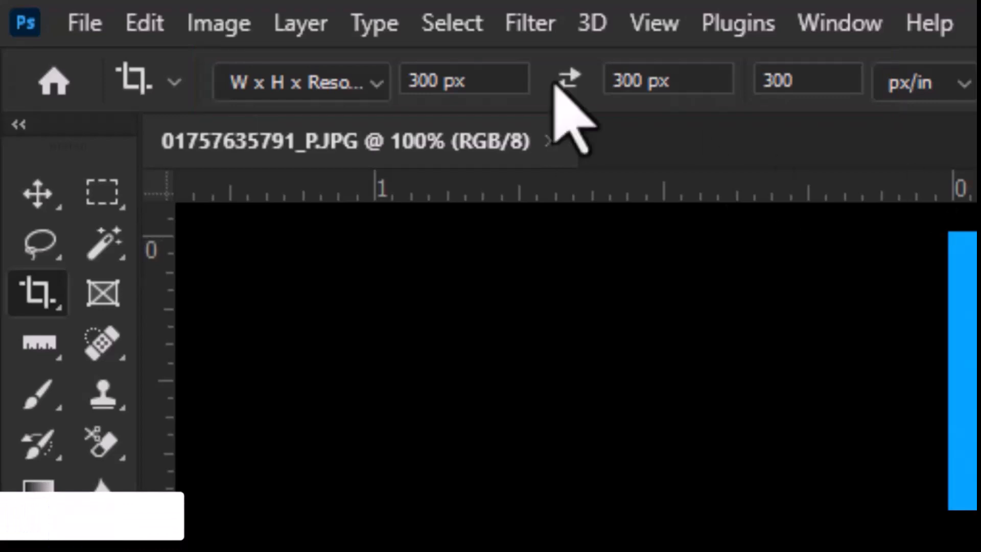
- Set the crop dimensions to 300 px wide by 300 px high
left_click(454, 76)
key("BackSpace")
type("3")
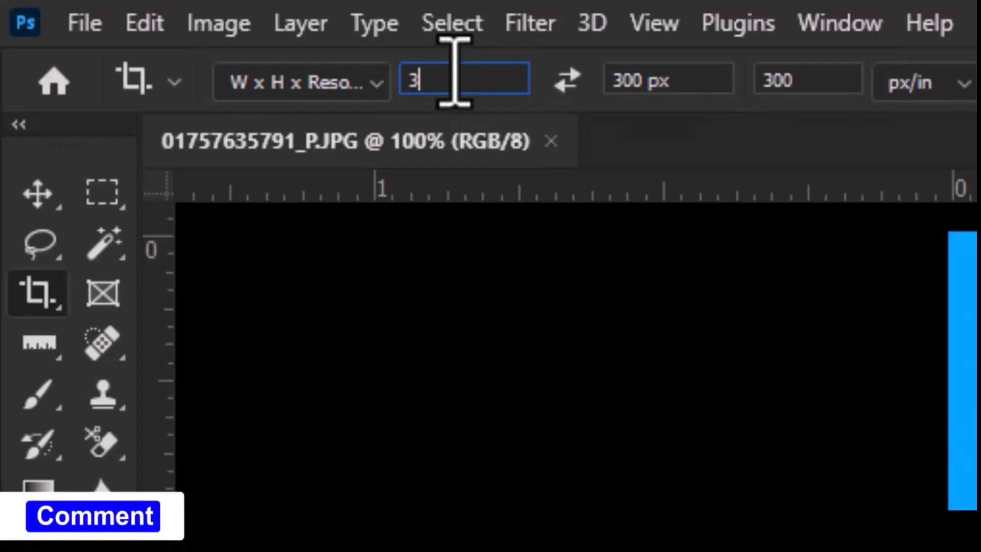
type("00 px")
key("Tab")
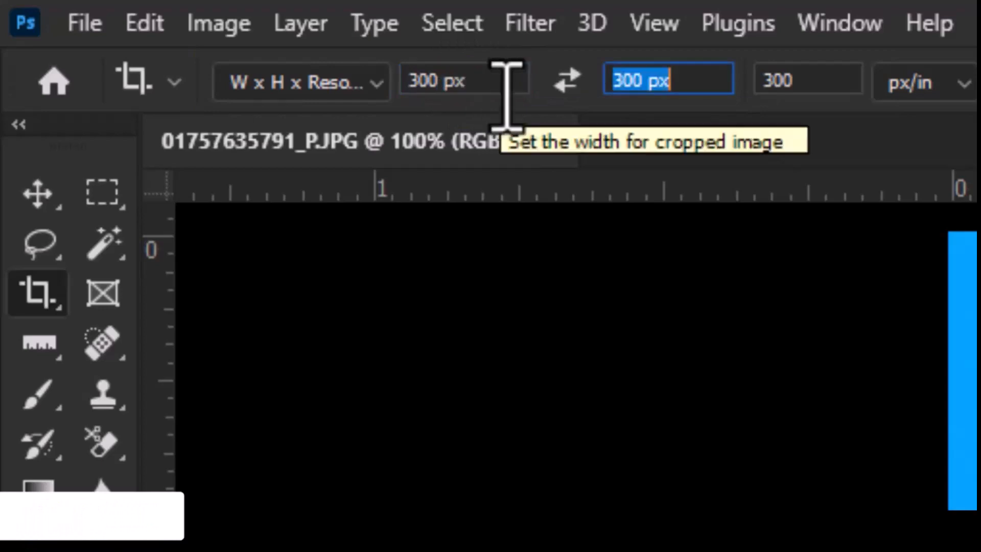
type("300")
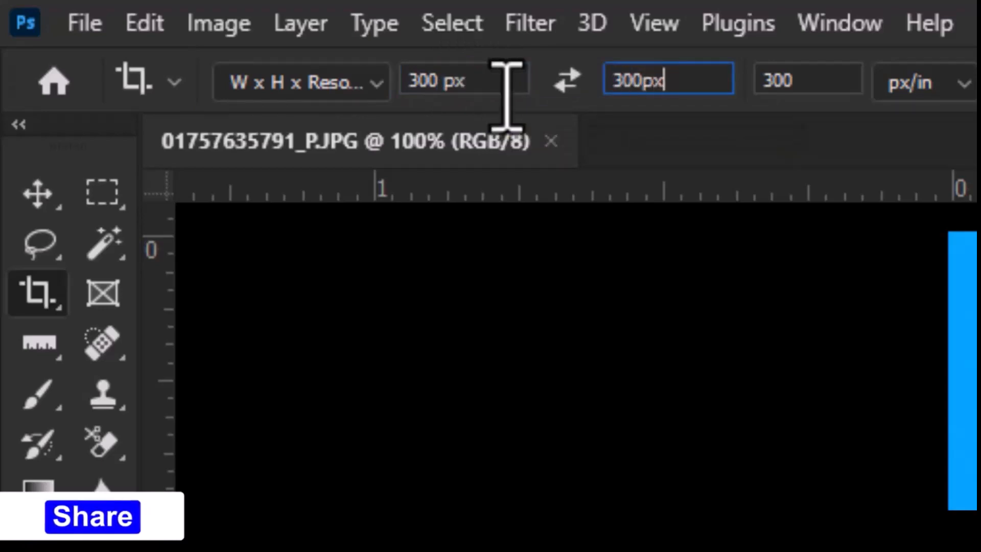
key("Tab")
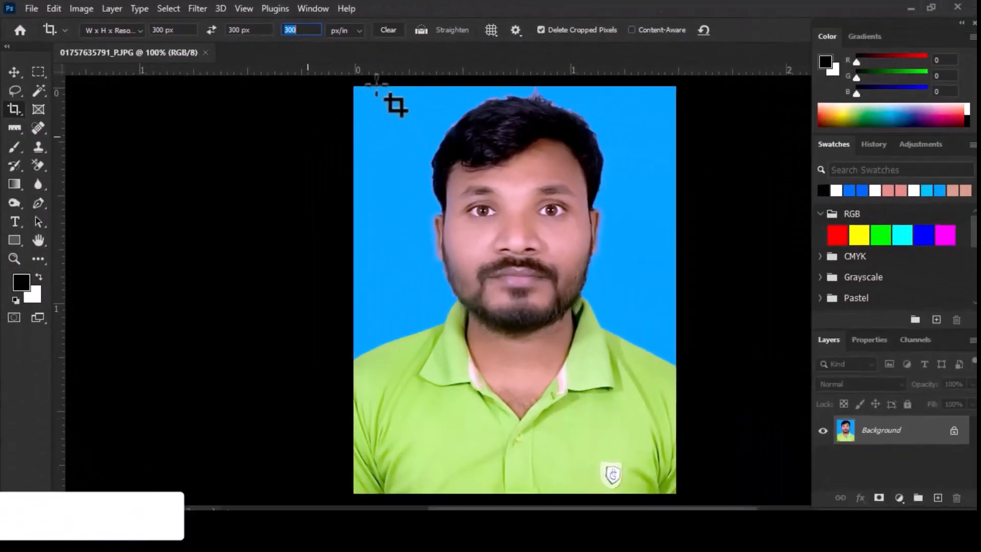
- Crop the portrait to a full-width square around the head and shoulders, trimming the lower part of the shirt
left_click_drag(357, 90, 705, 393)
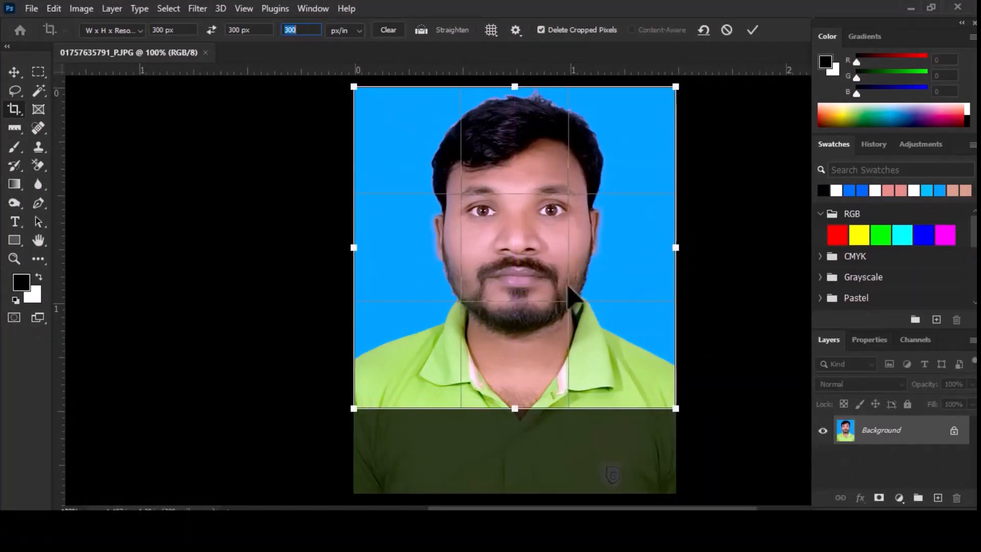
left_click_drag(543, 273, 539, 277)
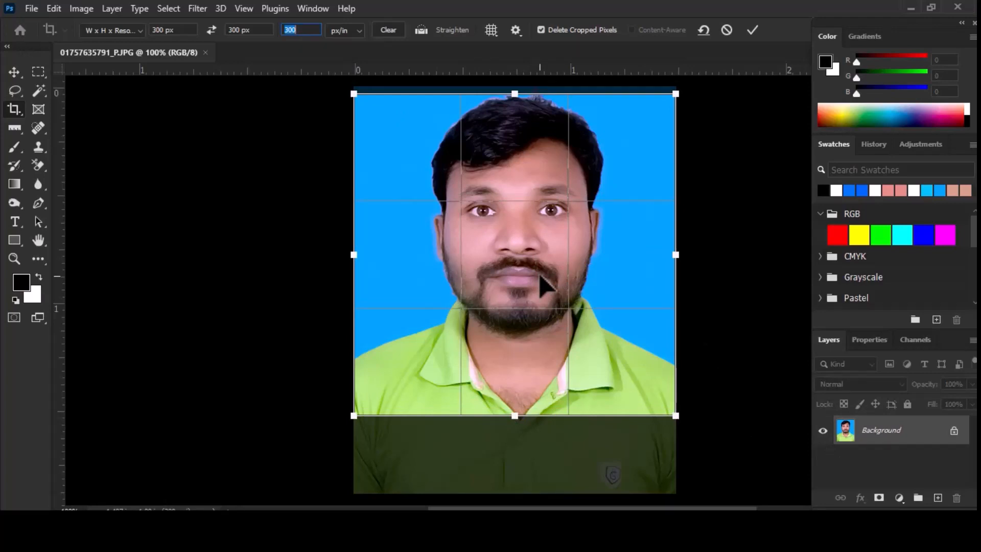
key("Return")
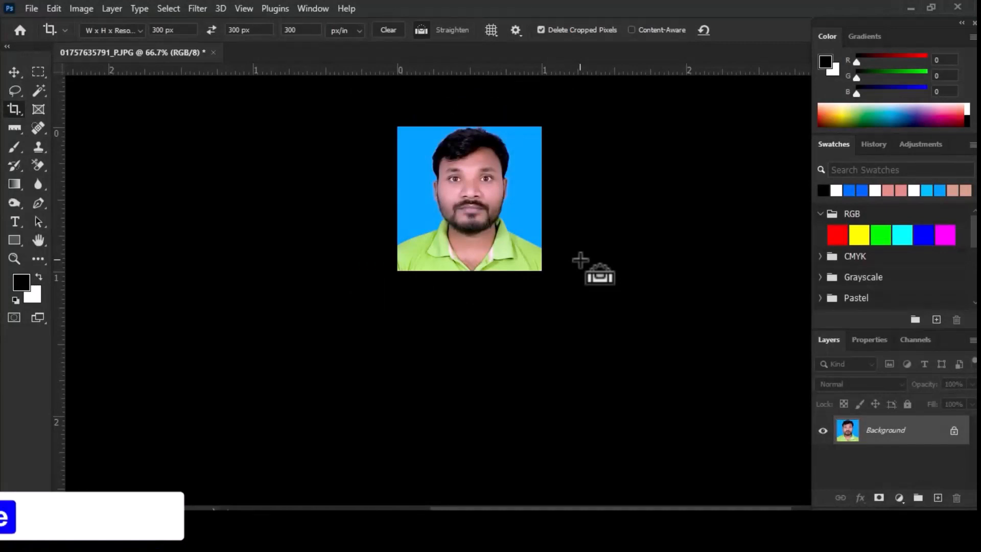
key("ctrl+plus")
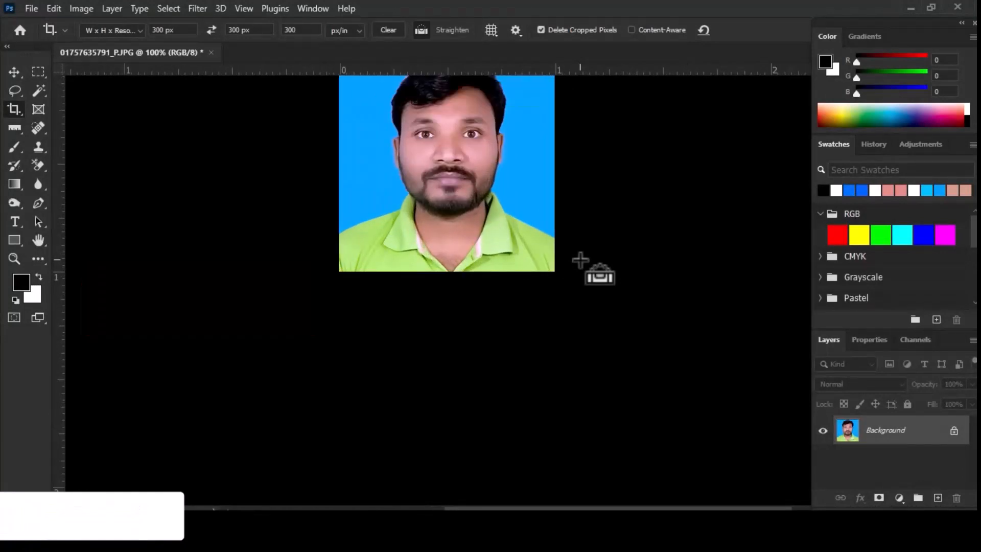
key("ctrl+minus")
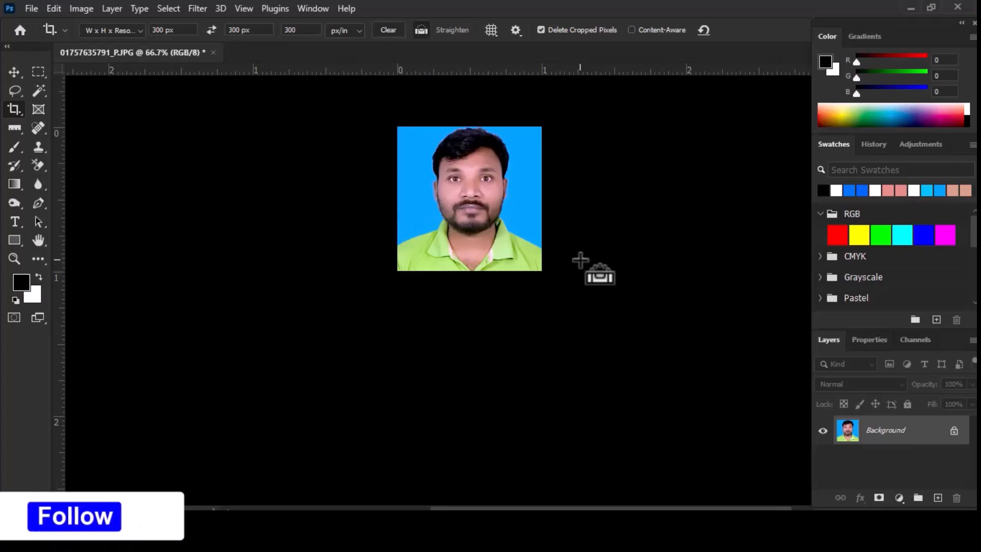
key("ctrl+minus")
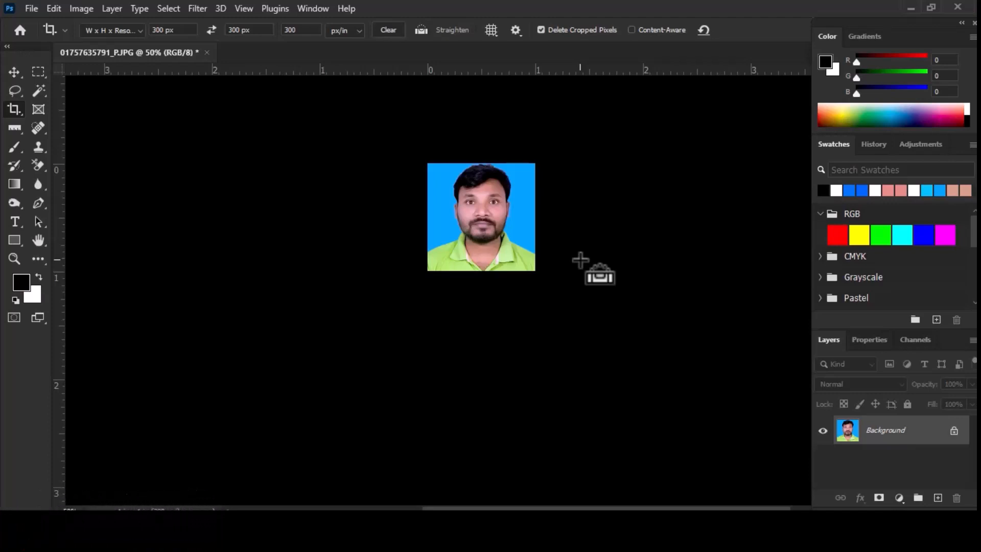
key("ctrl+0")
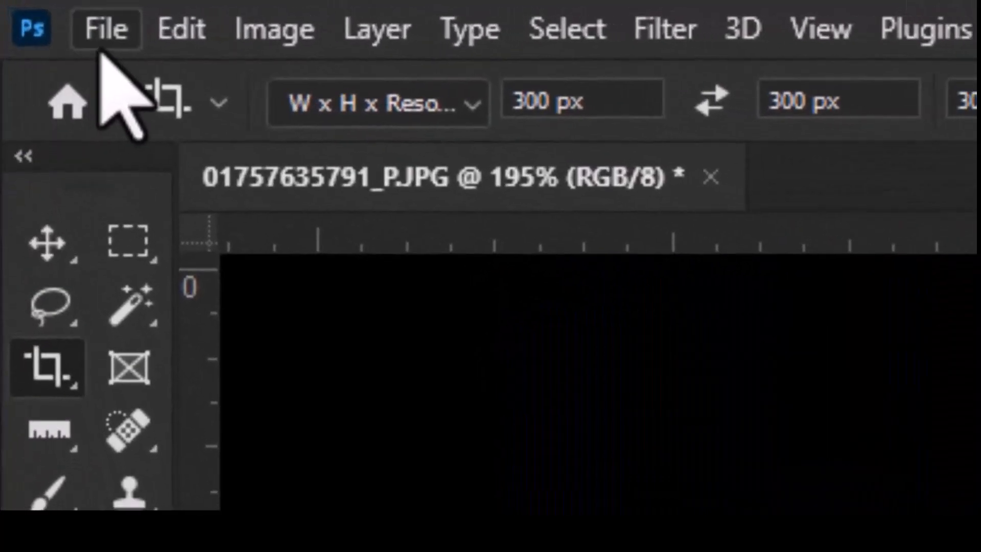
- Set up saving the cropped portrait to the Desktop under the file name 300 x 300 in JPEG format
left_click(34, 9)
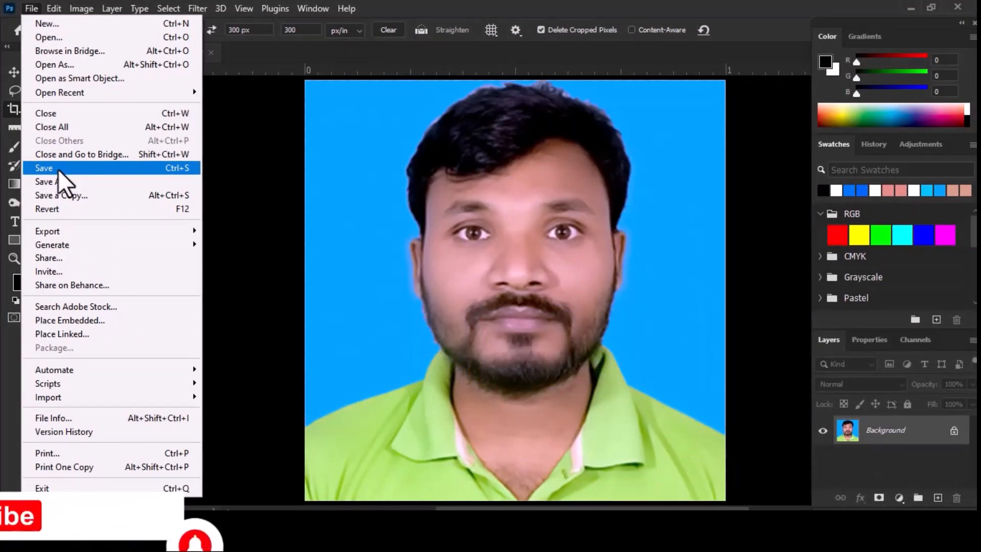
left_click(57, 170)
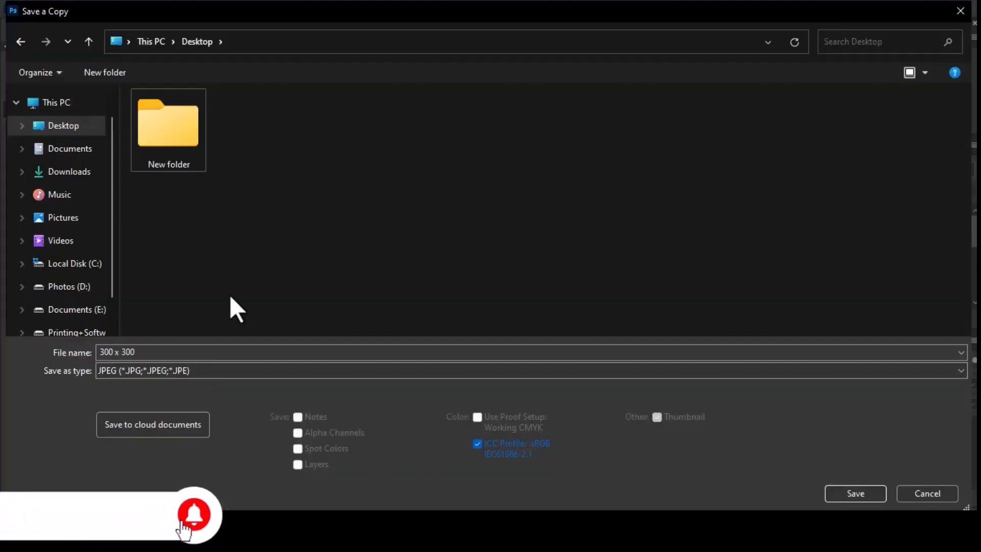
left_click(440, 208)
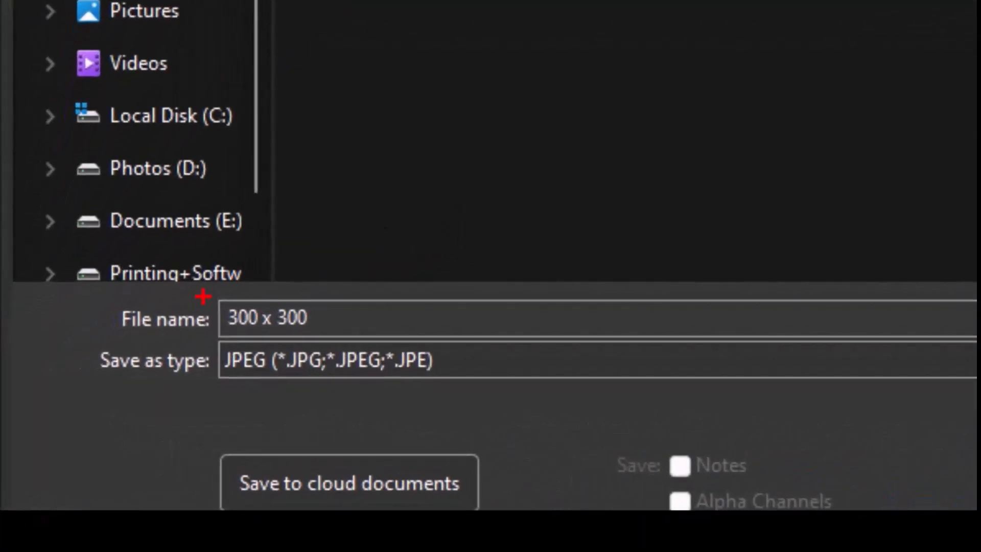
left_click_drag(189, 300, 309, 353)
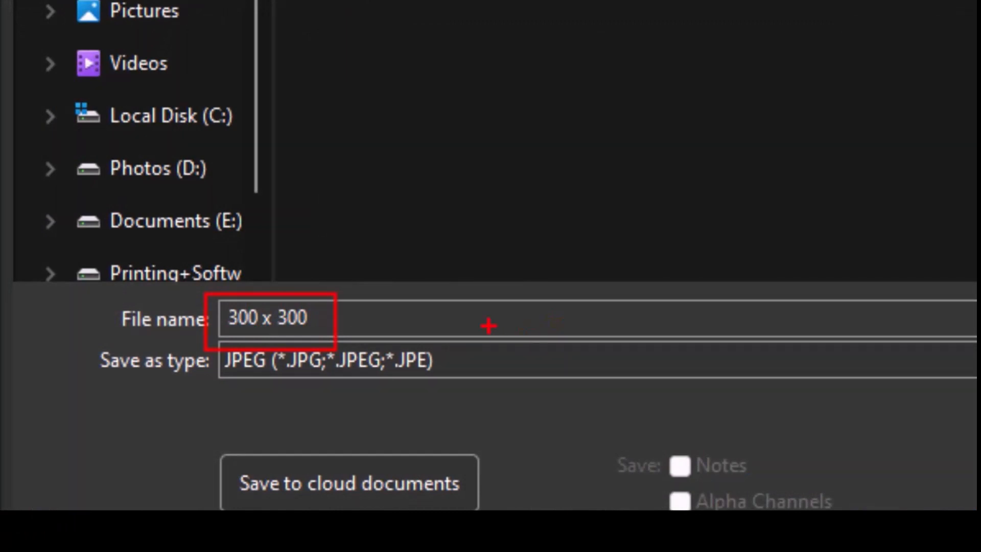
mouse_move(209, 332)
left_mouse_down()
mouse_move(335, 378)
mouse_move(447, 386)
left_mouse_up()
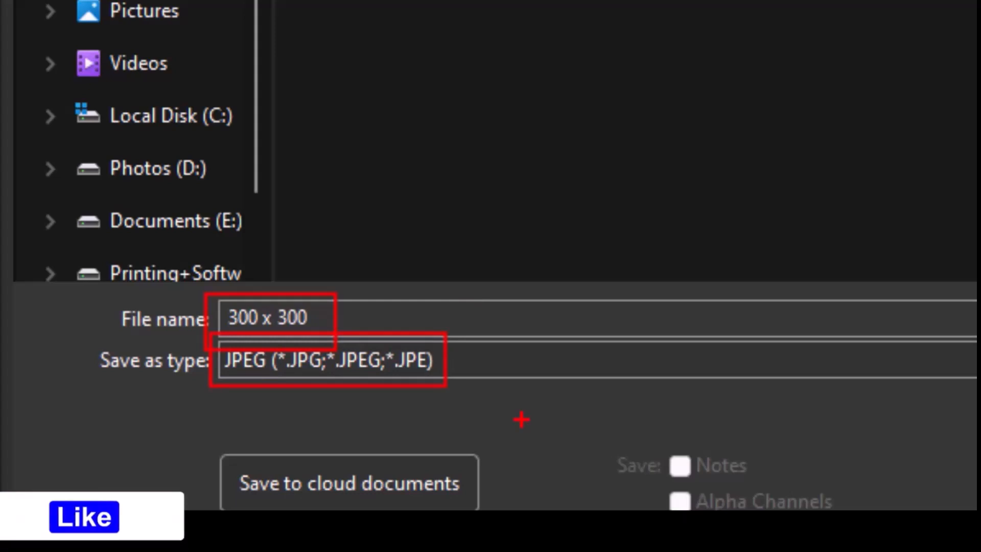
left_click(441, 367)
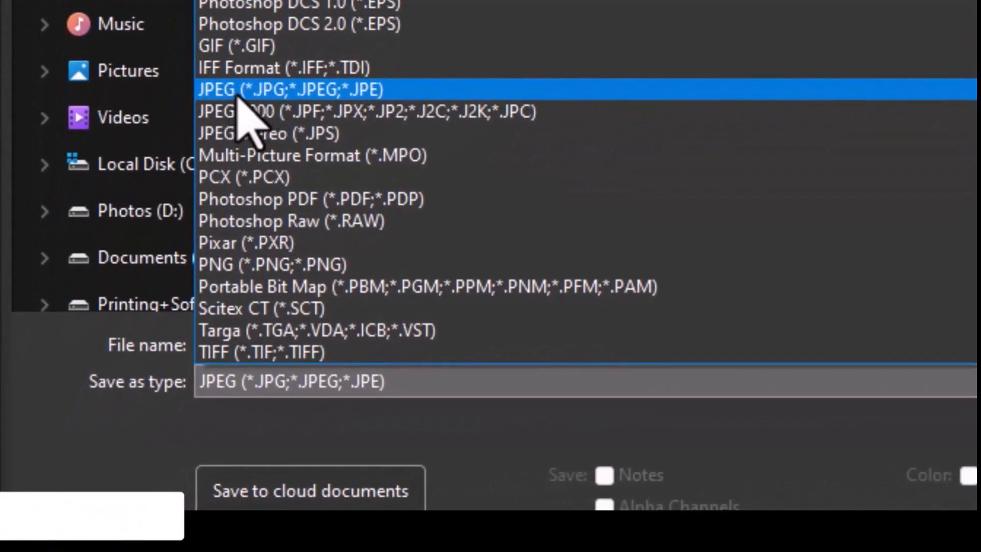
left_click(237, 92)
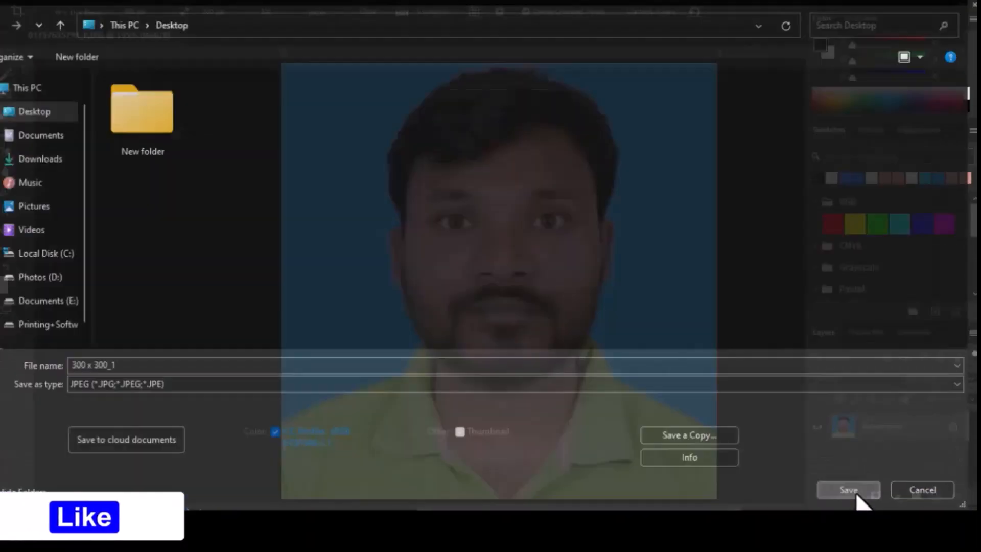
- Save the portrait file with a JPEG image quality of 7
left_click(705, 398)
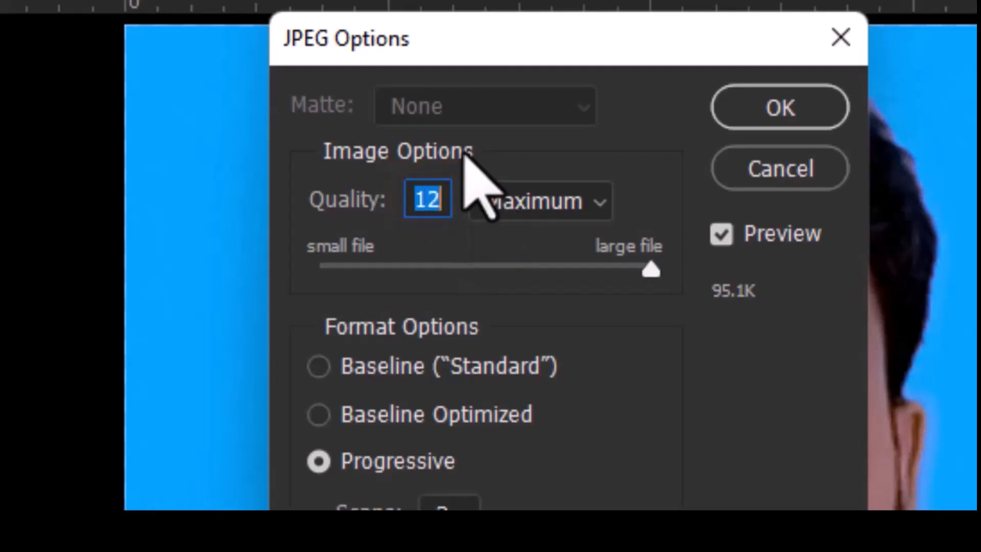
type("7")
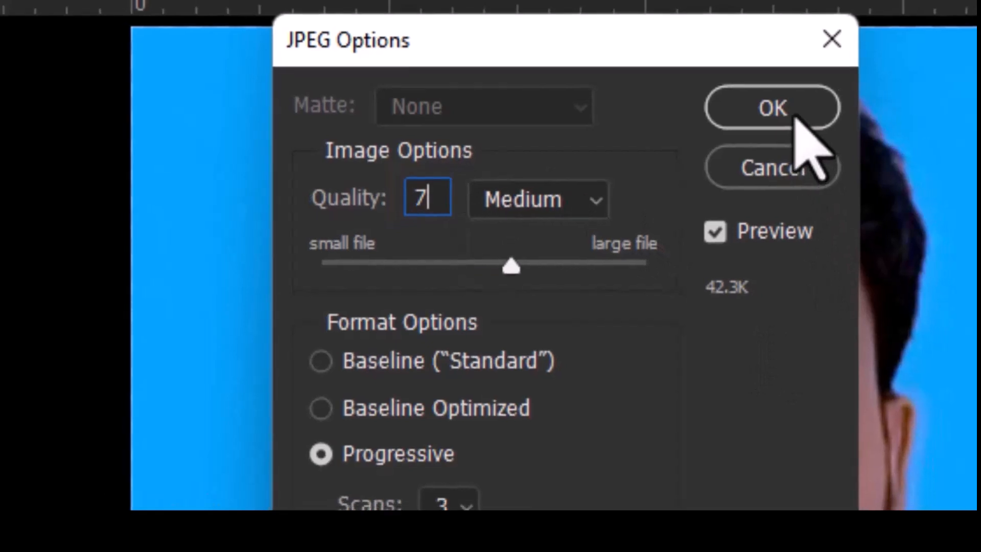
left_click(796, 117)
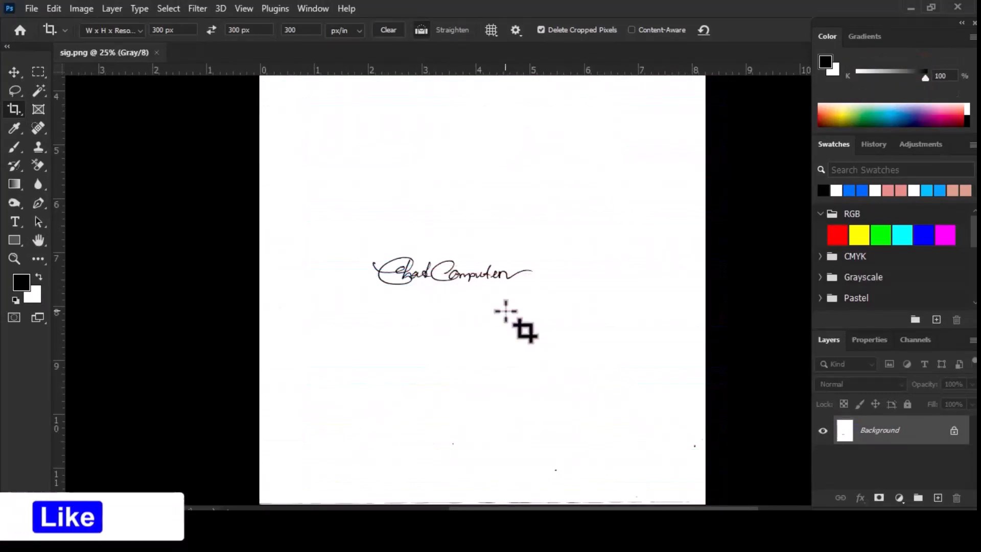
- Choose the Crop tool for the signature image sig.png and set the crop dimensions to 300 px wide by 80 px high
key("ctrl+plus")
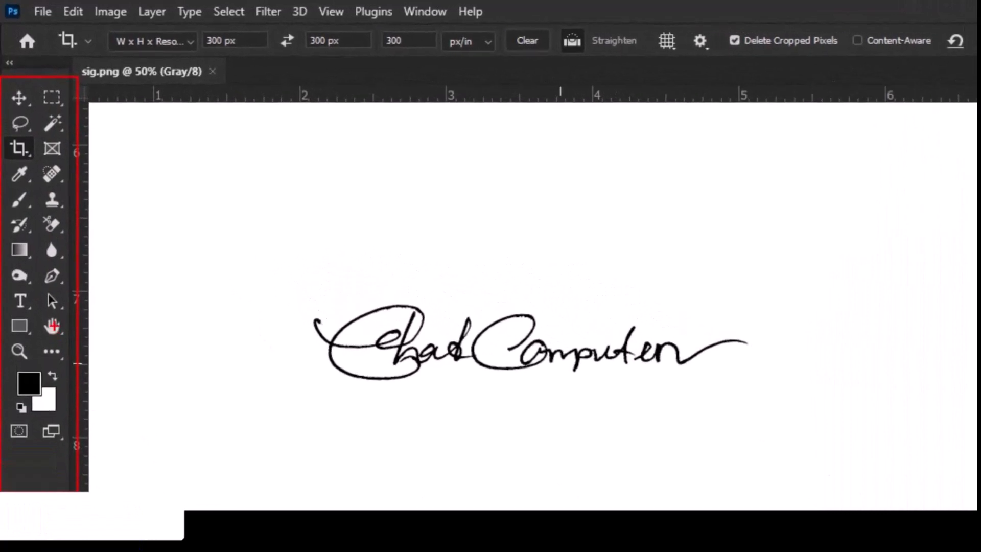
key("Escape")
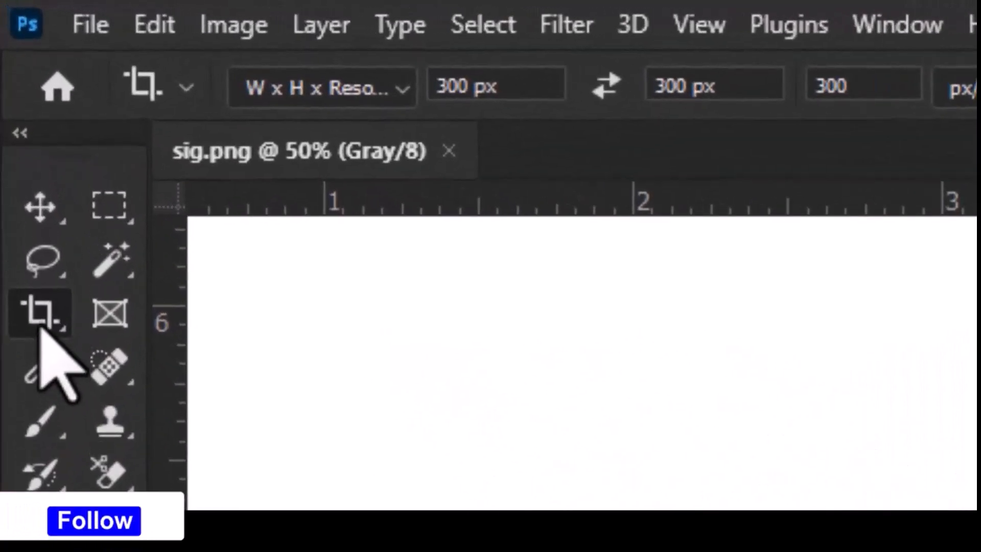
right_click(20, 151)
left_click(72, 152)
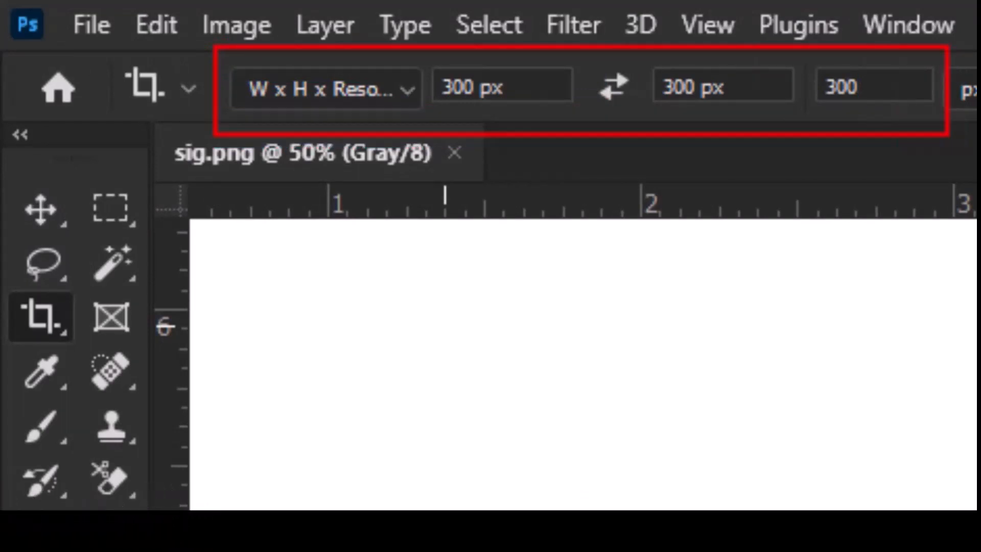
left_click(508, 92)
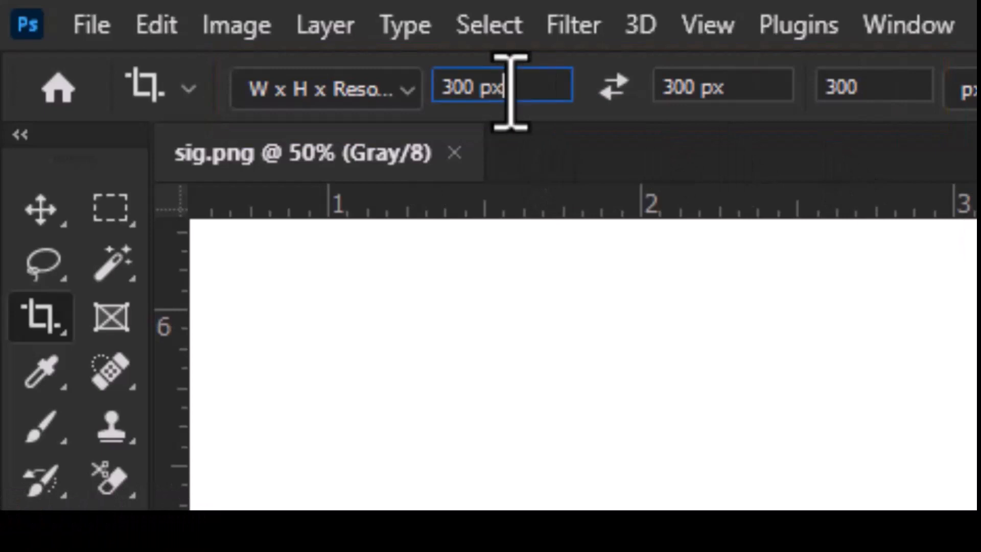
type("30")
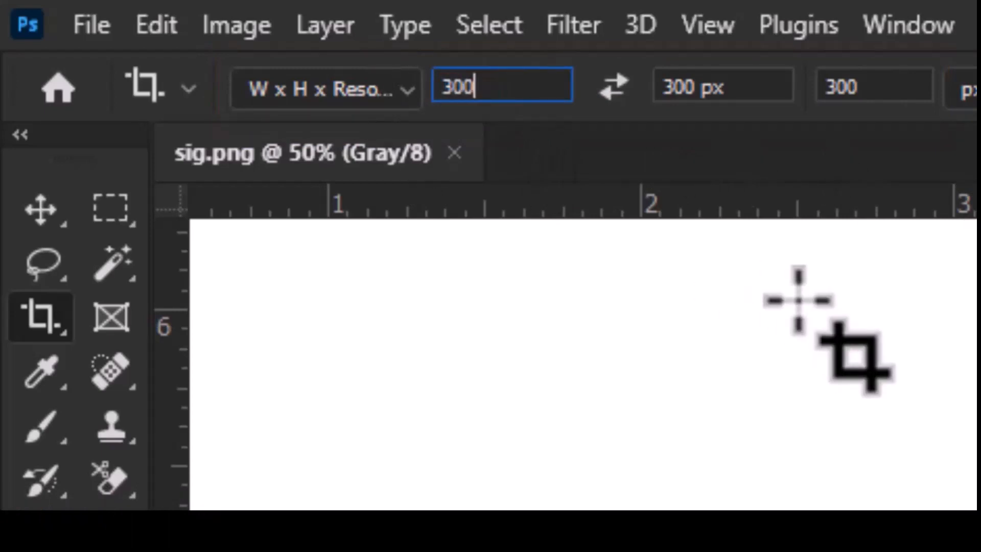
key("Tab")
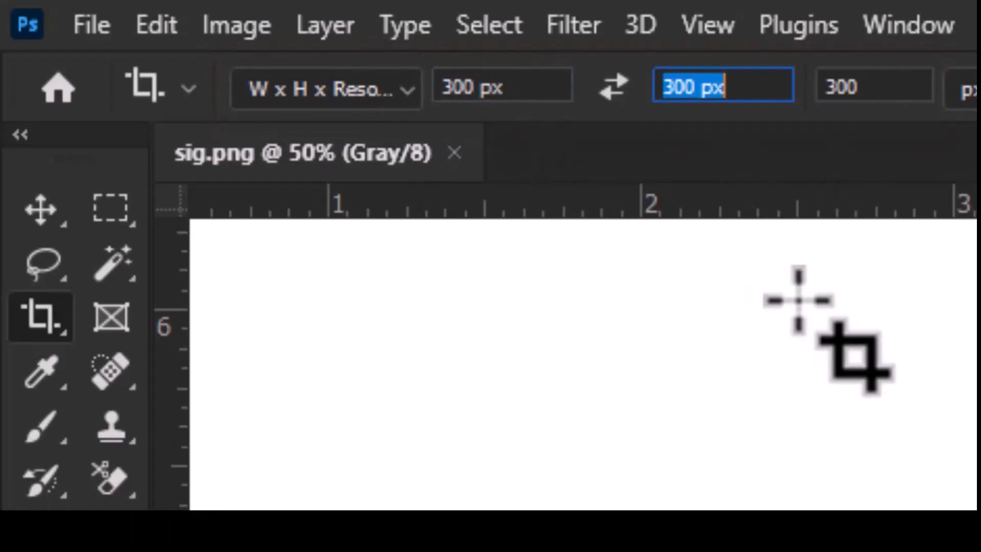
type("80 px")
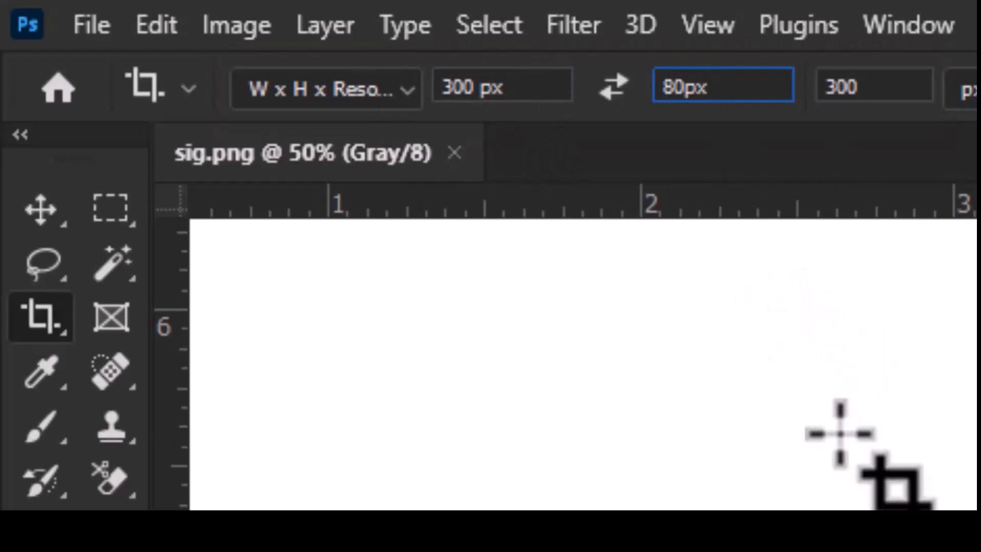
key("Tab")
left_click(902, 88)
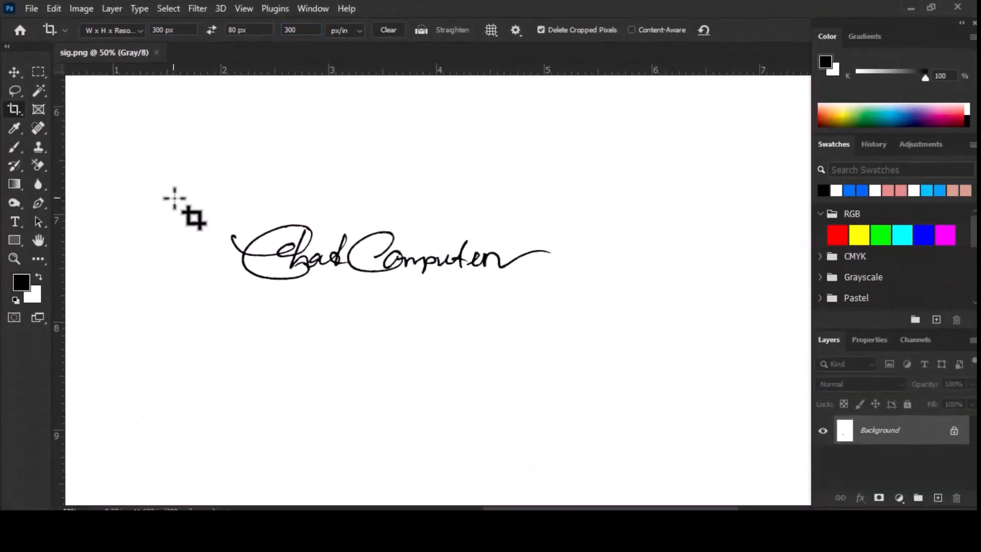
- Crop the scanned page to the handwritten signature, leaving a white margin on all sides
mouse_move(173, 198)
left_mouse_down()
mouse_move(574, 342)
mouse_move(562, 335)
left_mouse_up()
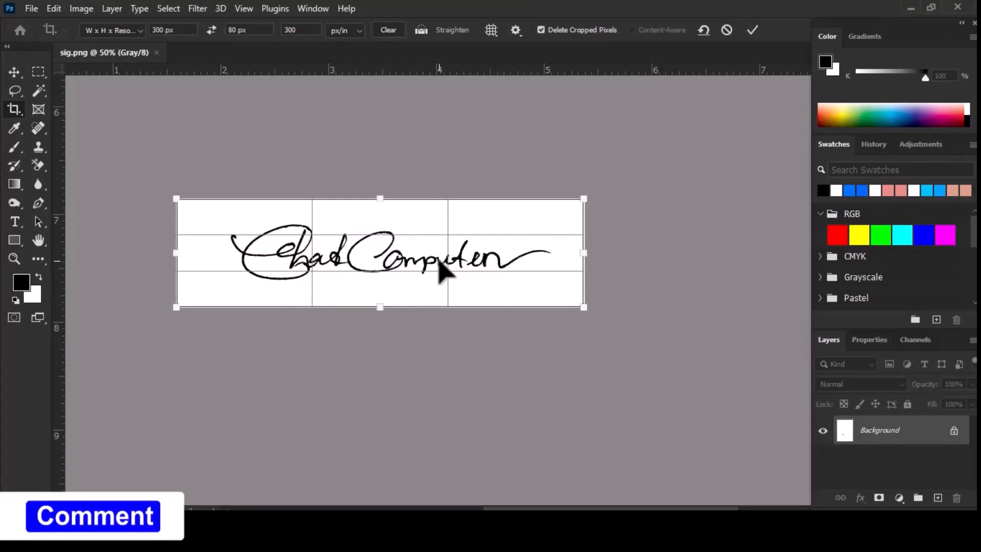
mouse_move(584, 199)
left_mouse_down()
mouse_move(696, 168)
mouse_move(598, 195)
mouse_move(658, 174)
mouse_move(613, 183)
mouse_move(640, 180)
mouse_move(594, 196)
left_mouse_up()
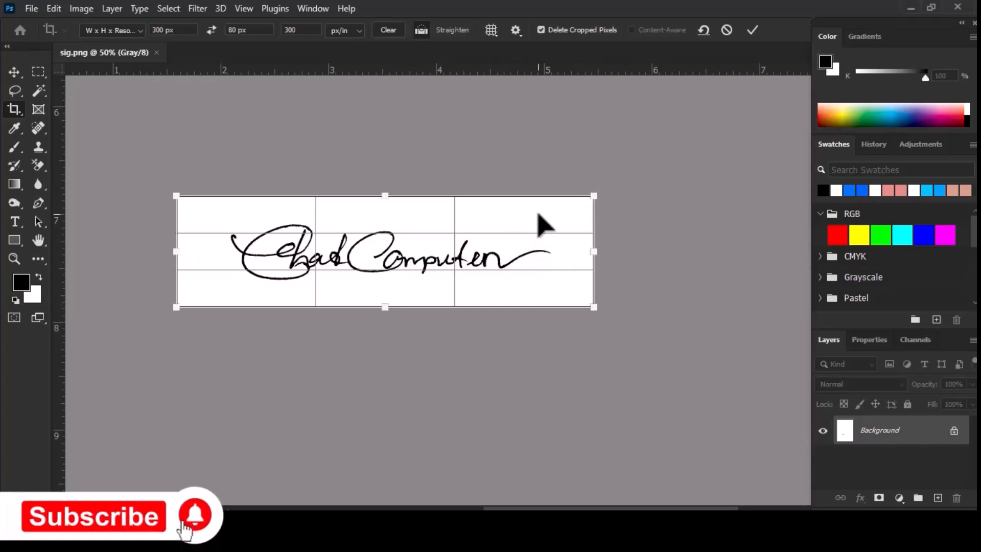
key("Return")
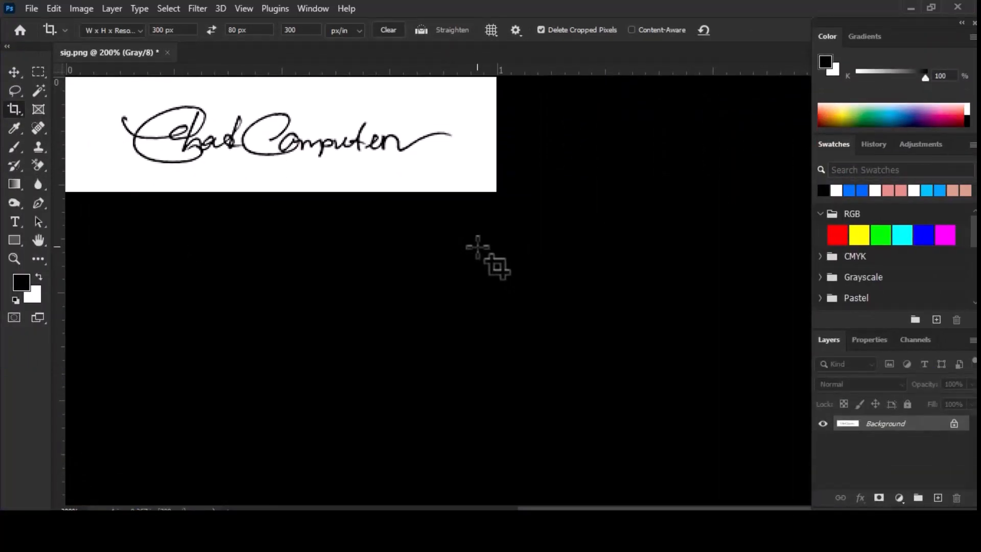
key("ctrl+0")
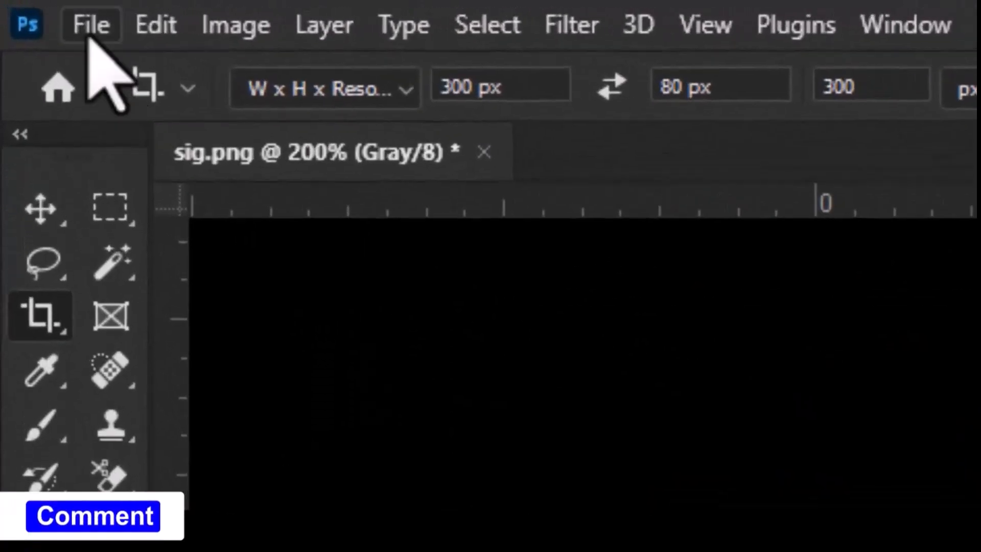
- Set up saving the cropped signature under the file name 300 x 80_1 in JPEG format
left_click(31, 5)
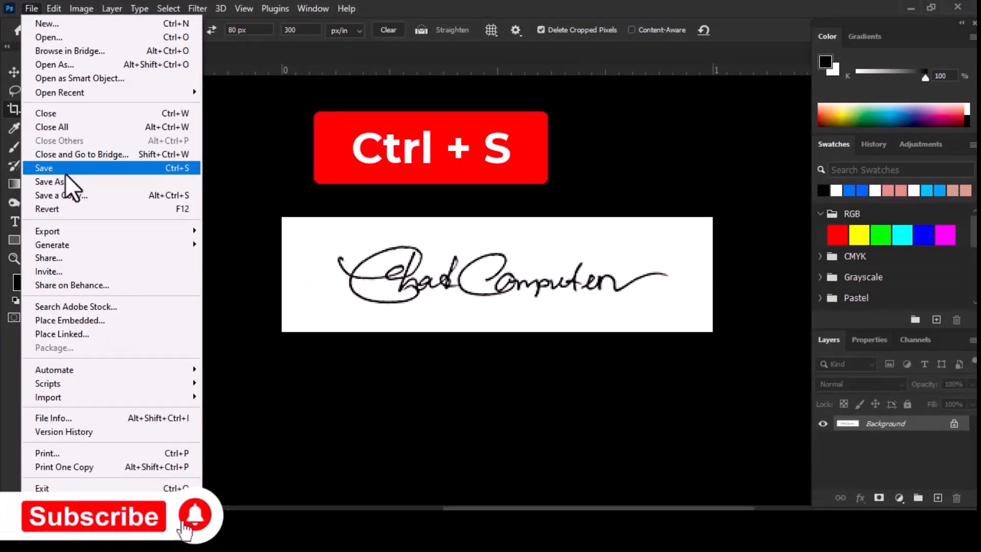
left_click(65, 173)
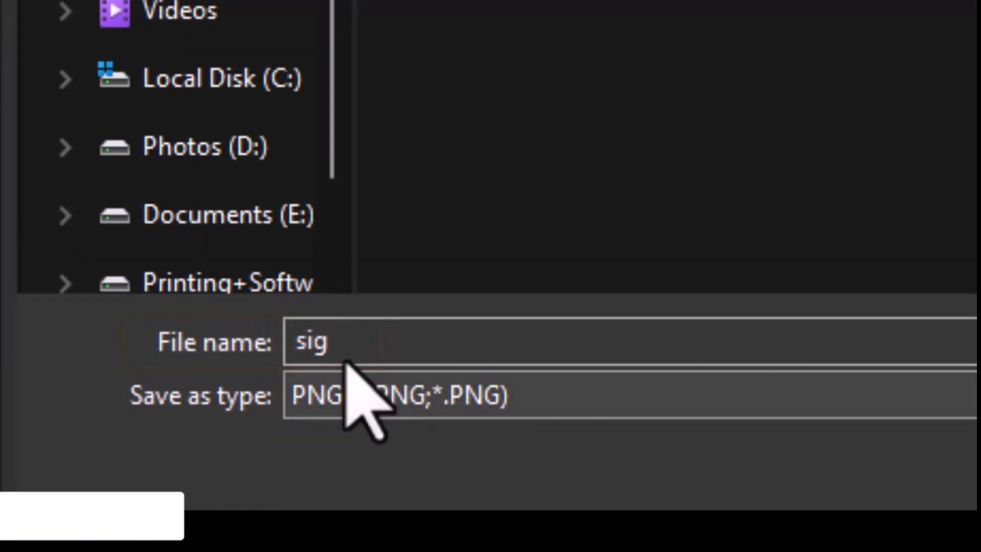
left_click_drag(344, 355, 260, 340)
type("3")
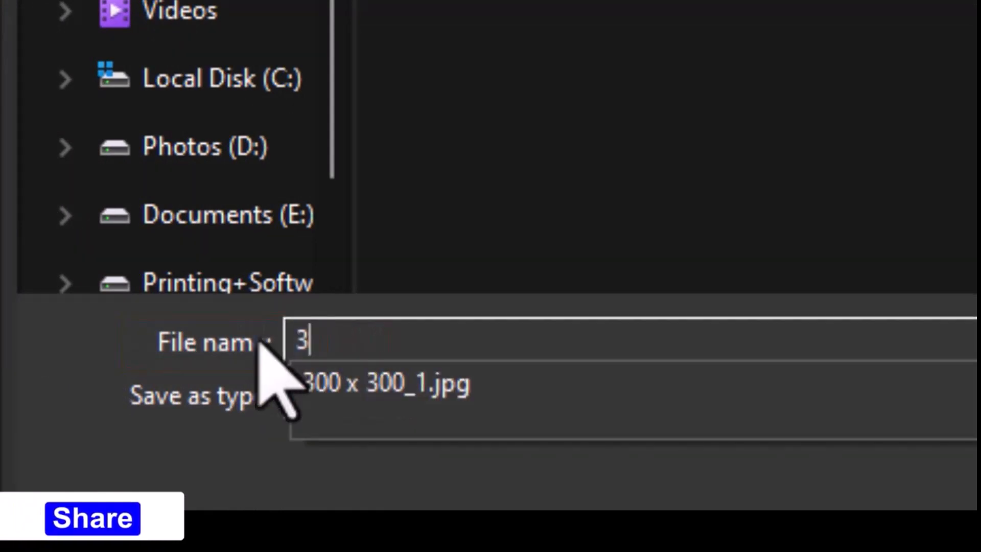
type("00 x")
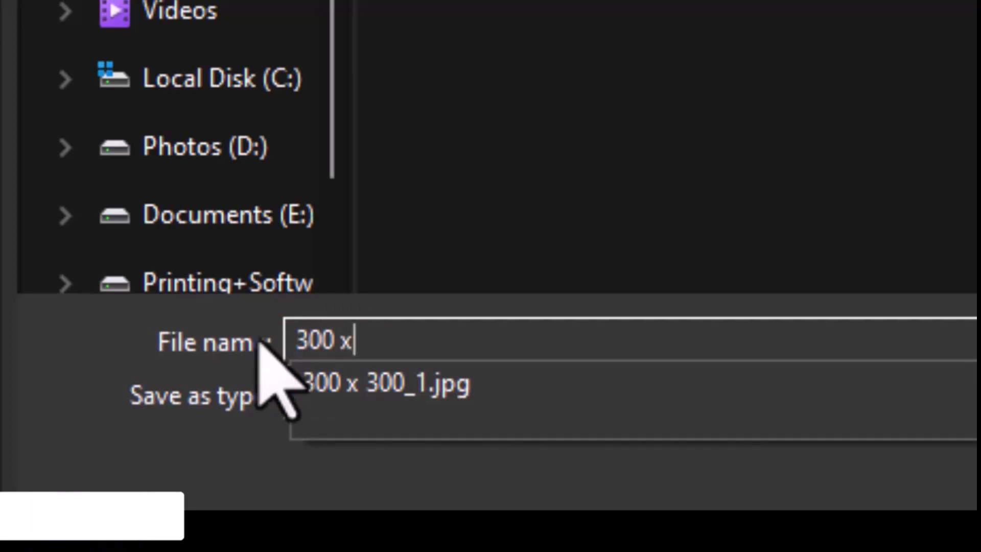
type(" 80_1")
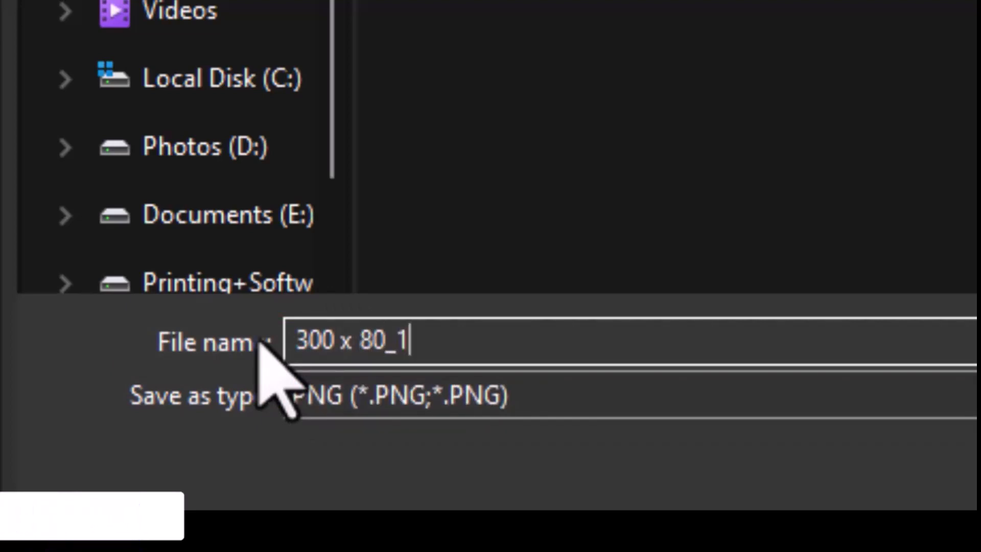
left_click_drag(88, 367, 272, 438)
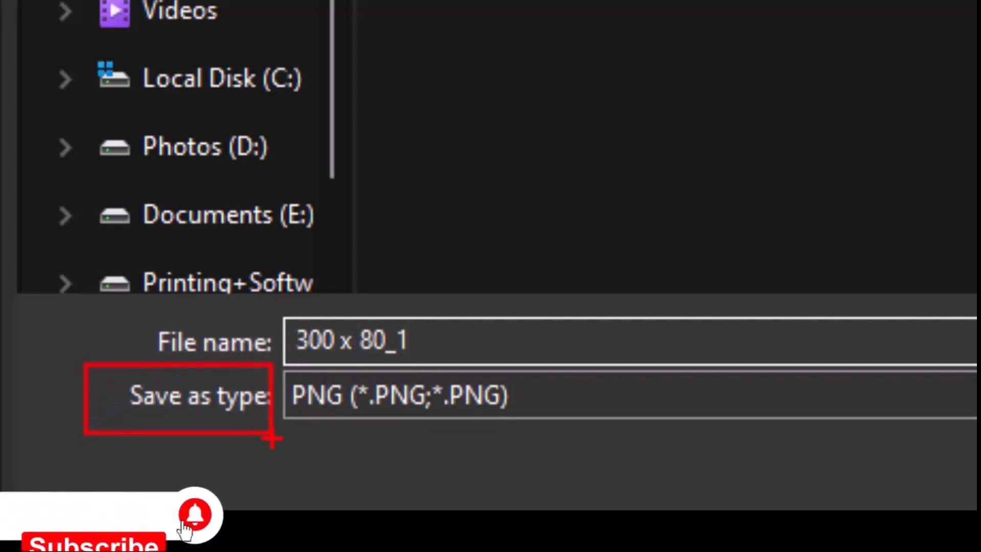
key("Escape")
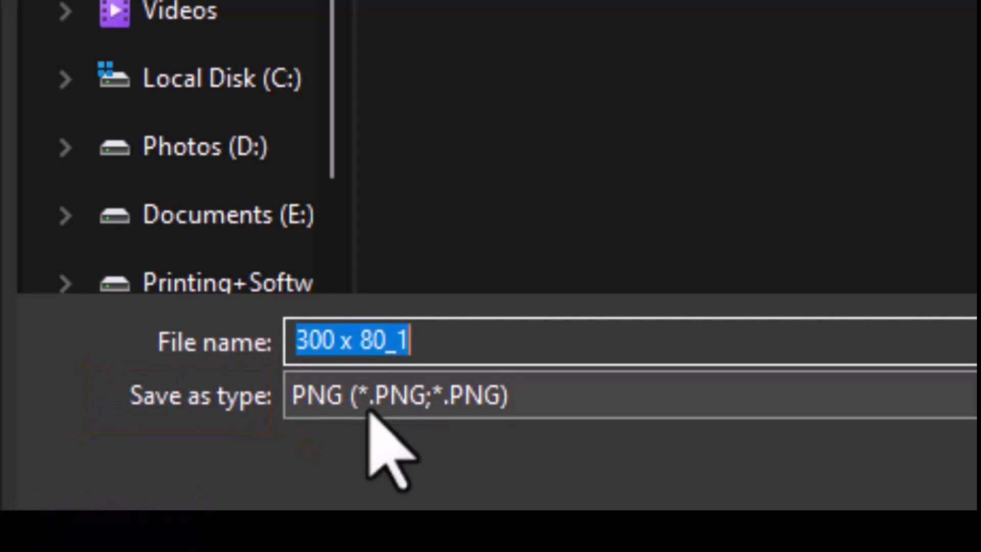
left_click(369, 409)
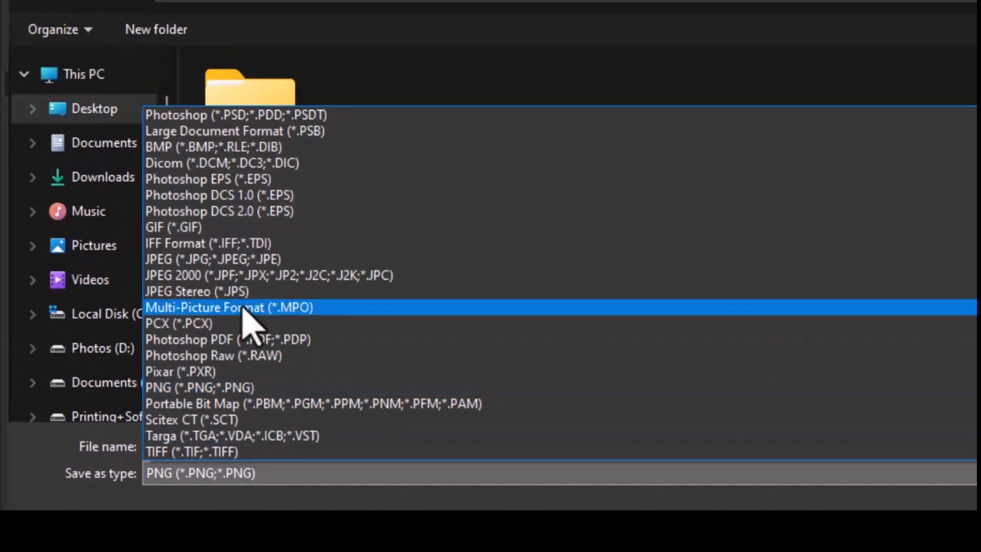
left_click(216, 259)
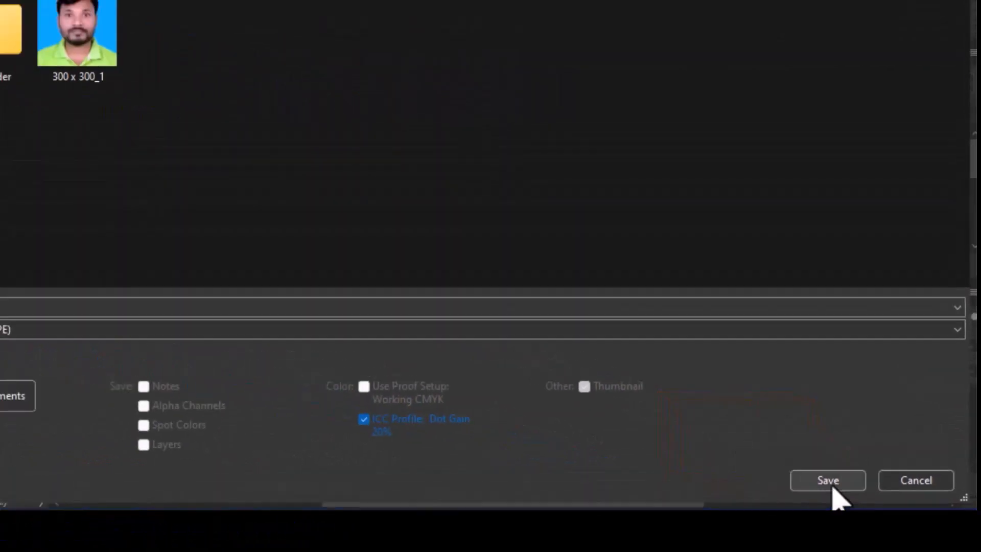
- Save the signature file with a JPEG image quality of 7
left_click(829, 483)
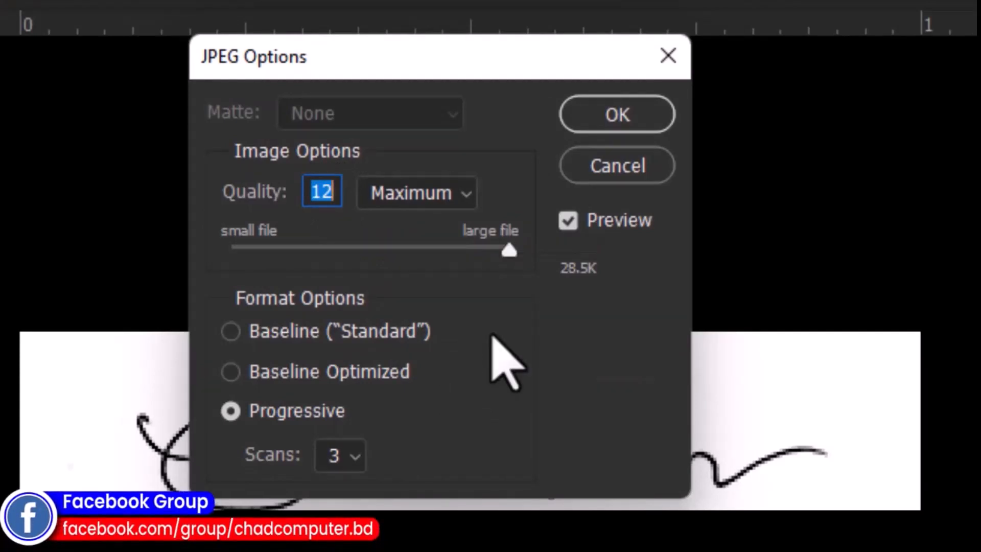
type("7")
left_click(620, 116)
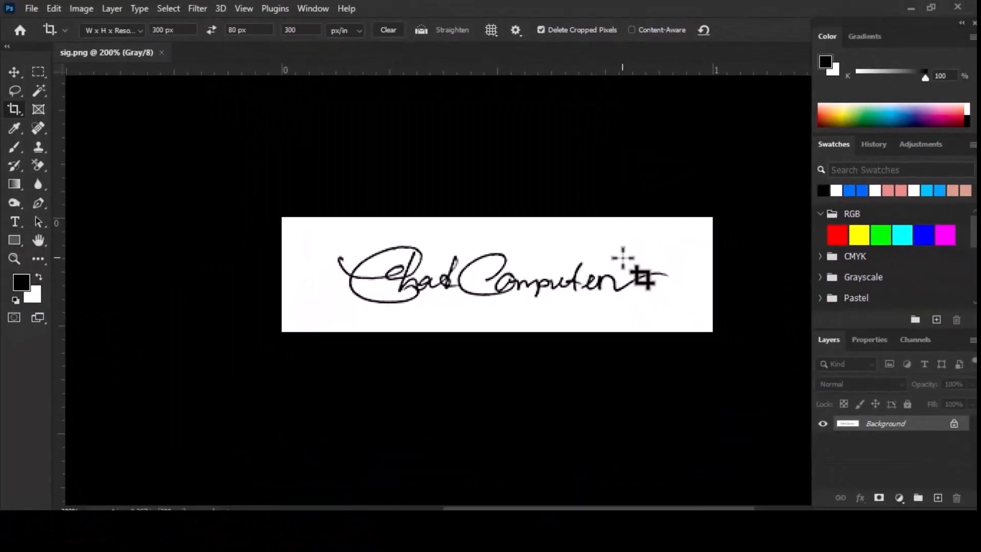